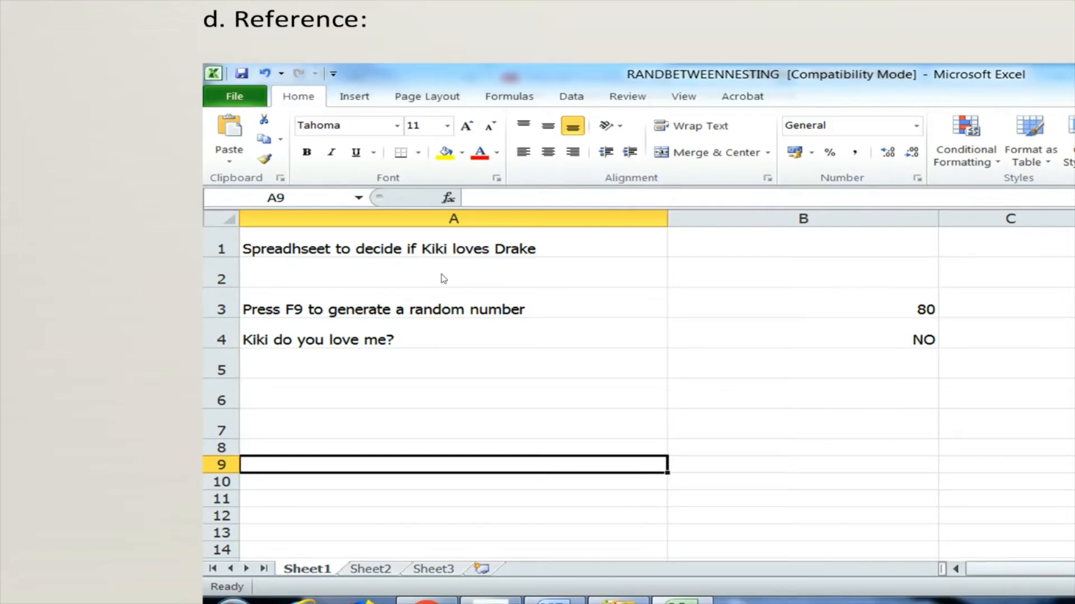
Magnify the Excel task slide to read the YES/NO output conditions and the reference spreadsheet
key(Escape)
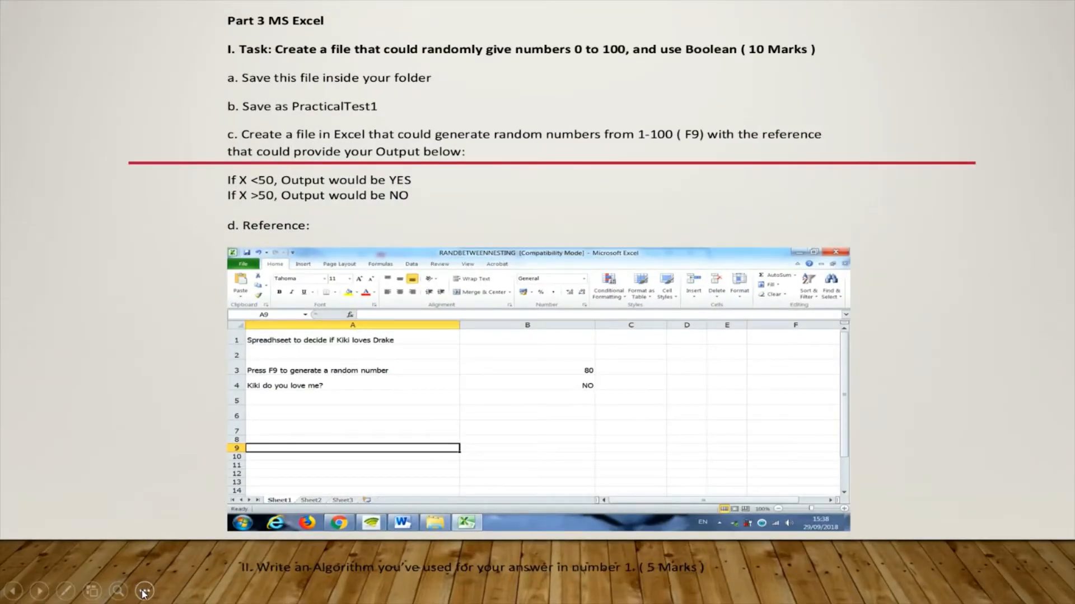
click(118, 590)
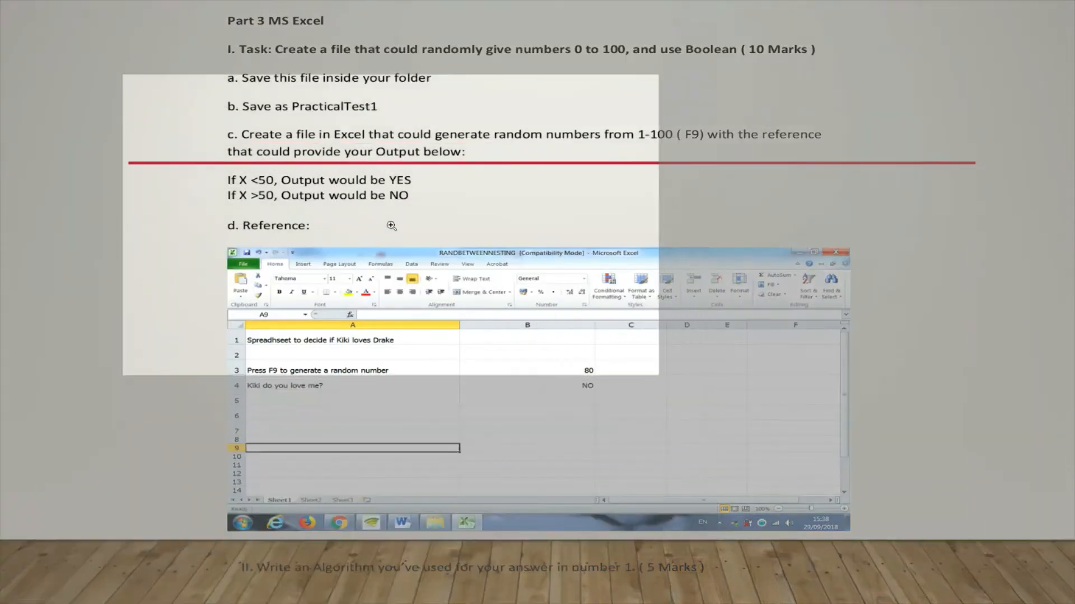
click(394, 224)
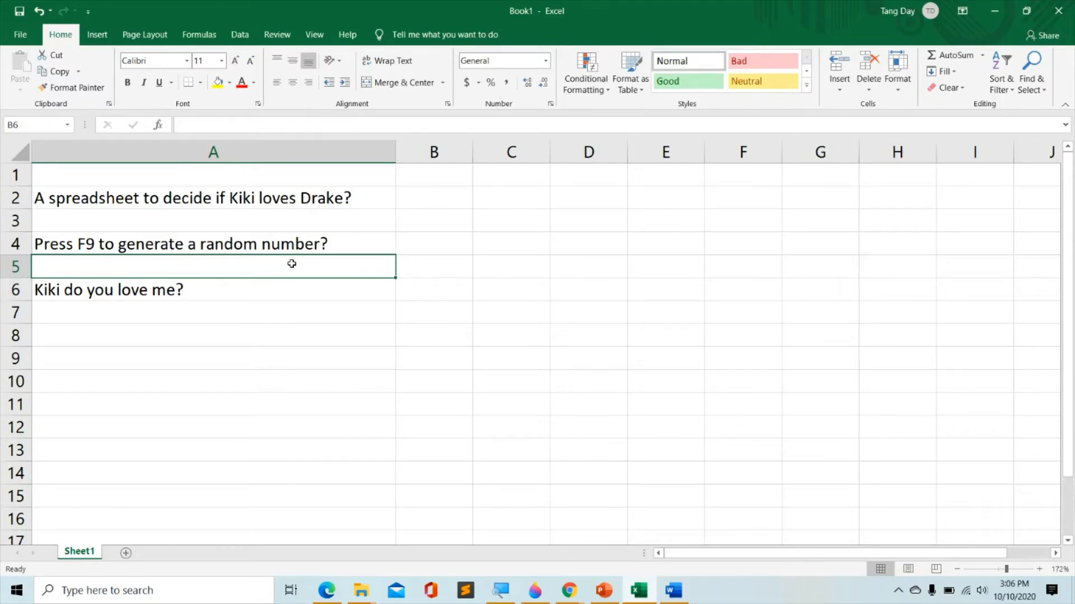
Enter the formula =RANDBETWEEN(0,100) in cell B4 beside the random number label
click(262, 197)
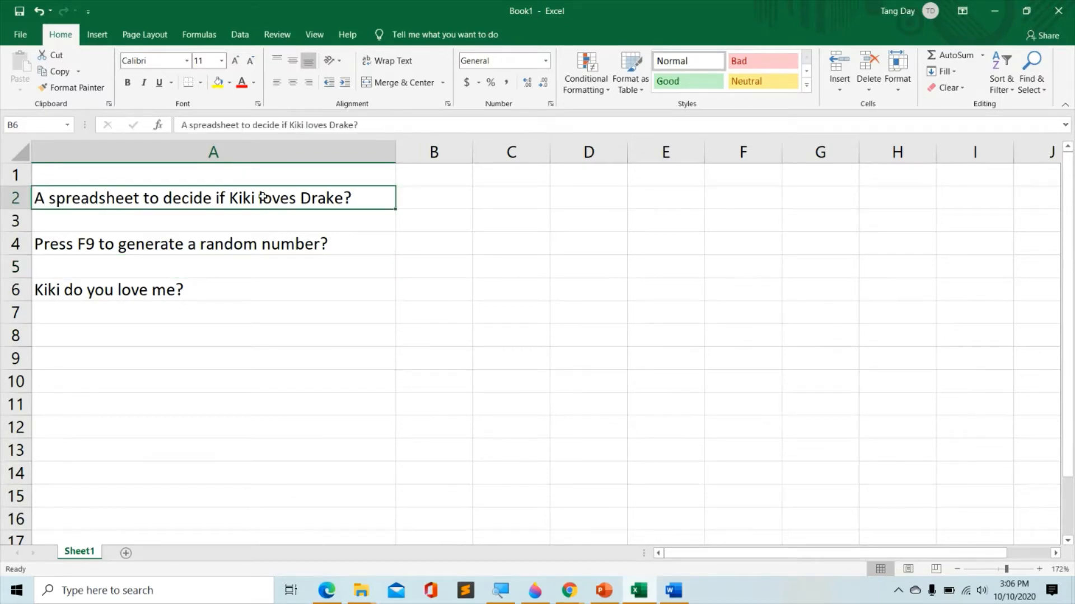
click(281, 246)
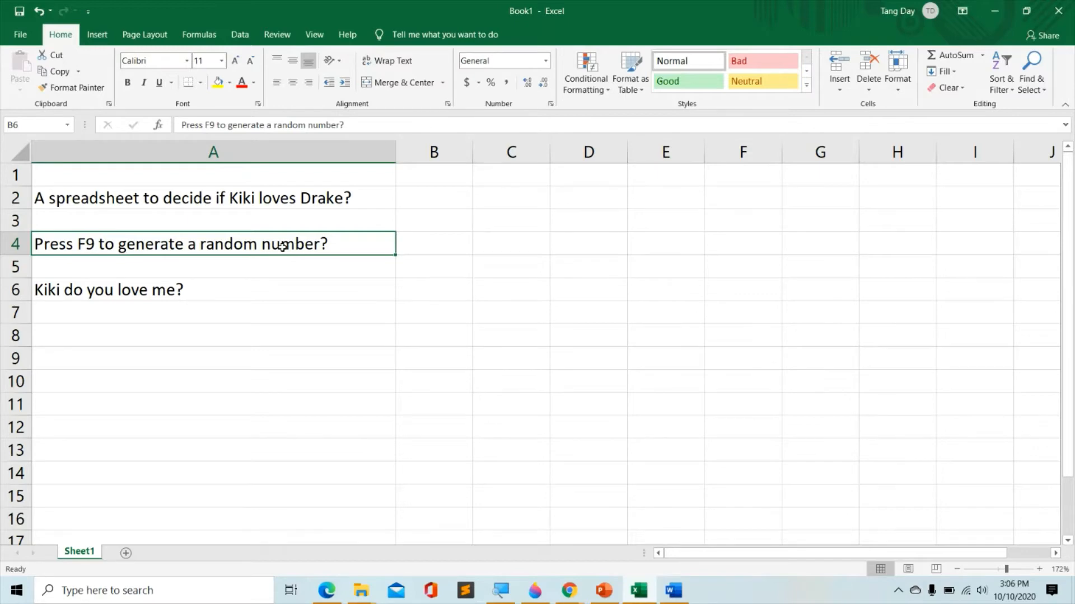
click(408, 245)
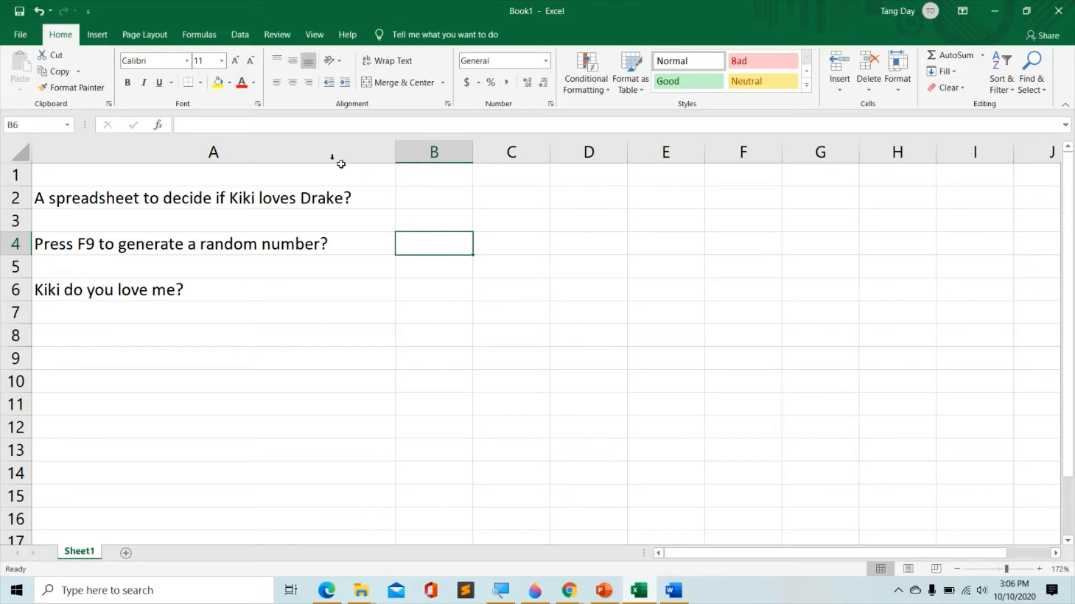
click(249, 124)
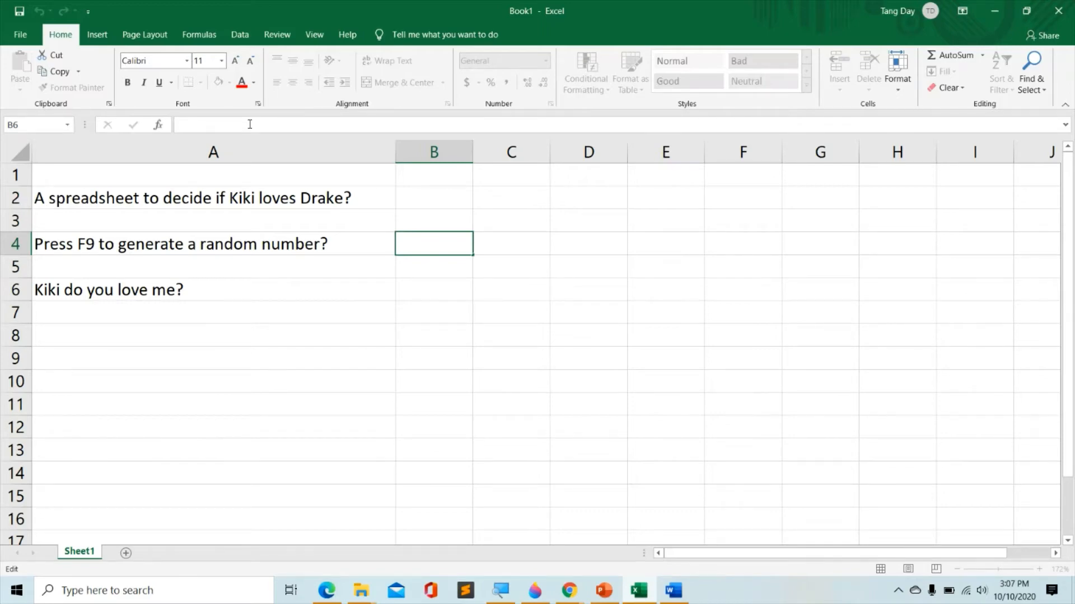
text(=RANDBETWEEN)
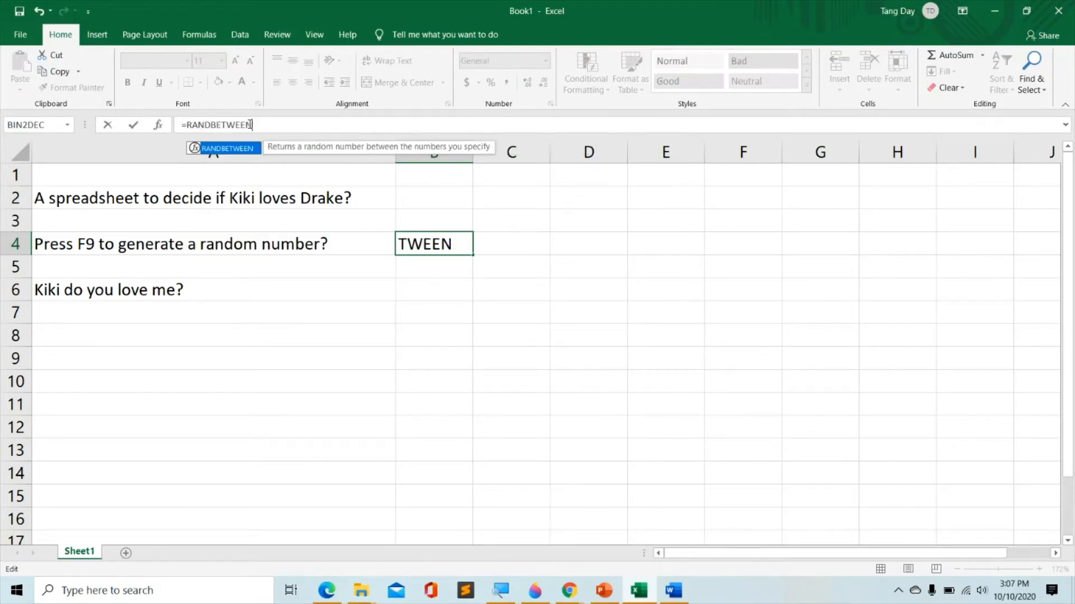
text(()
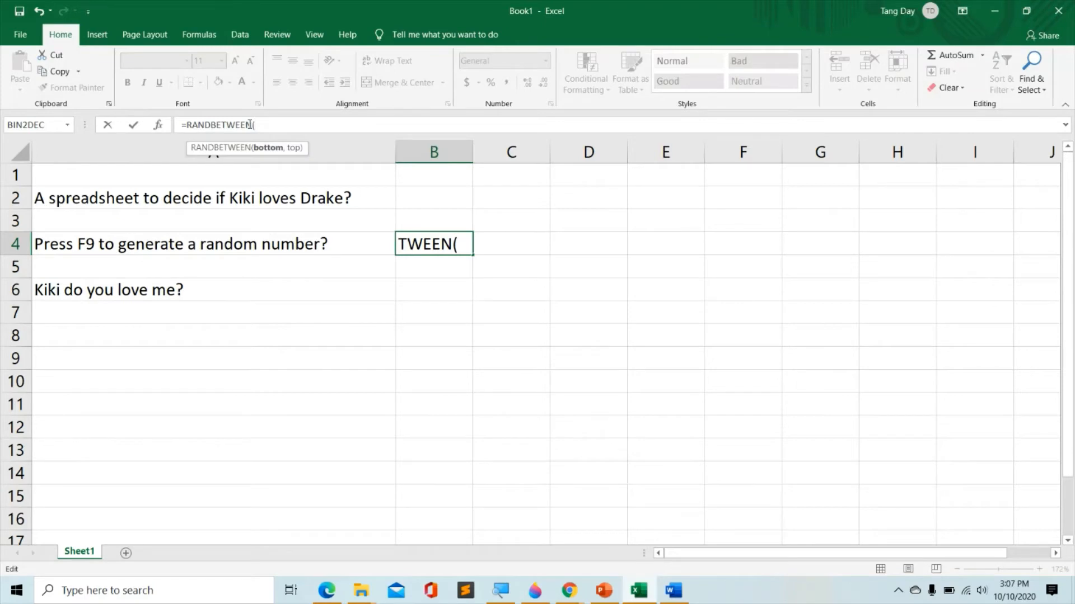
text(0,100)
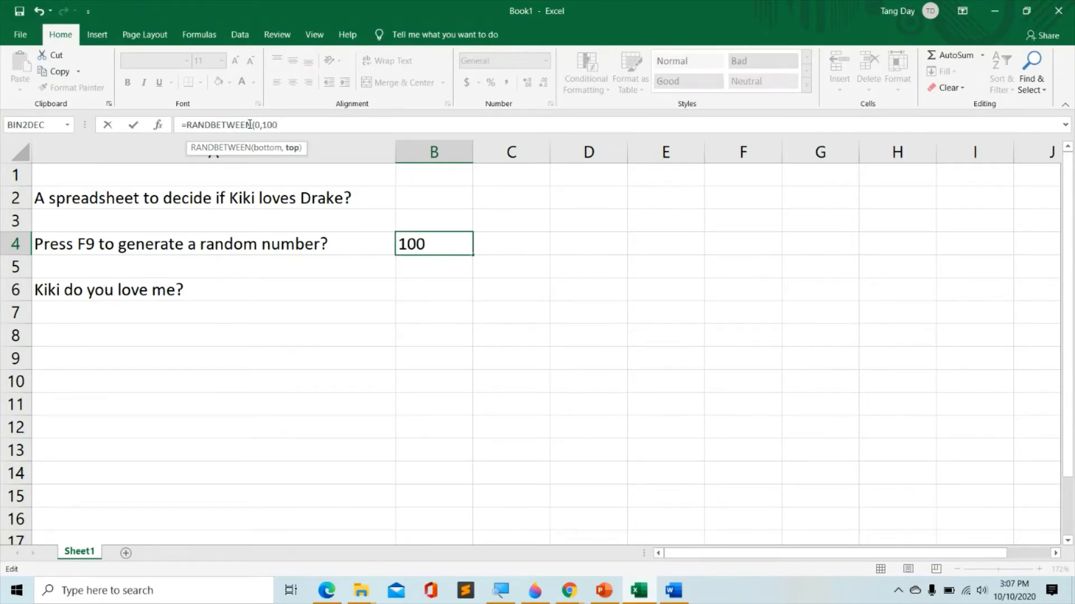
text())
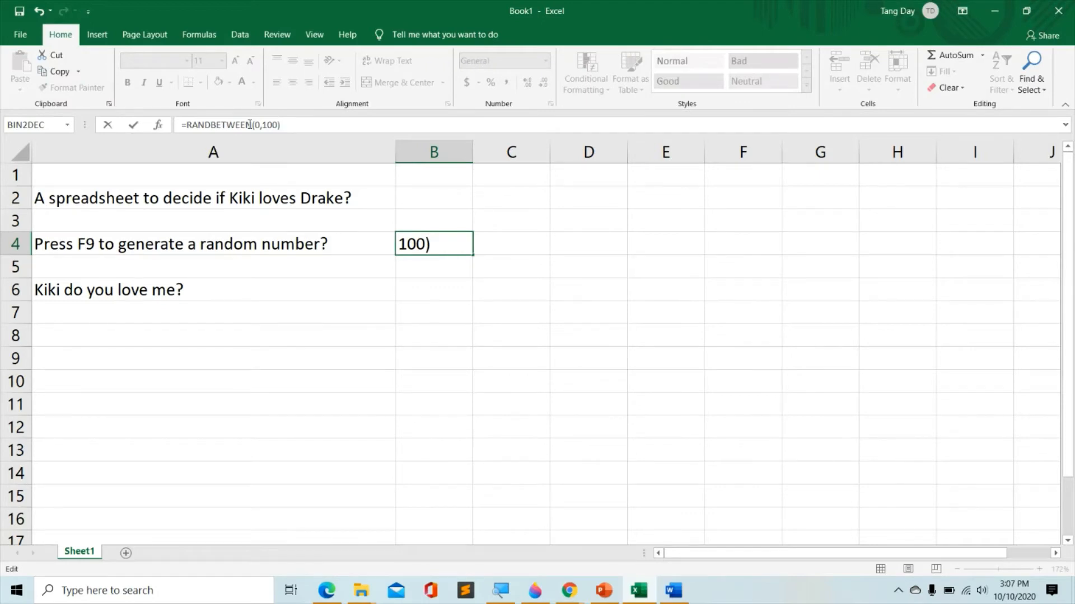
key(Return)
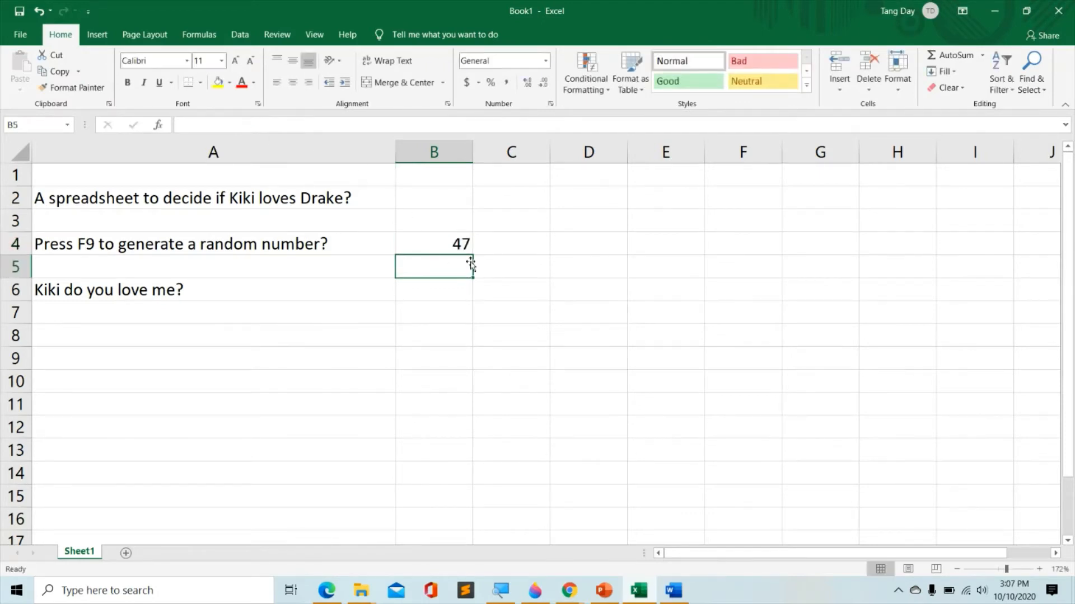
Recalculate the sheet repeatedly to test the random number generator in cell B4
click(430, 246)
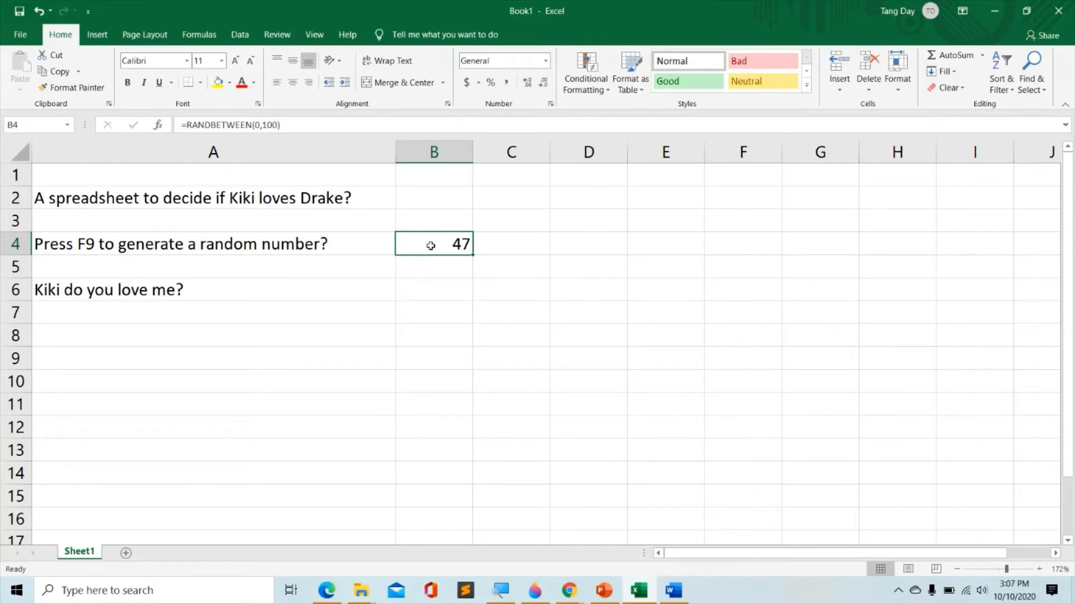
key(F9)
key(F9)
key(F9)
key(F9)
key(F9)
key(F9)
key(F9)
key(F9)
key(F9)
key(F9)
Enter the formula =IF(B4<50,"NO","YES") in cell B6 beside the "Kiki do you love me?" label
click(424, 291)
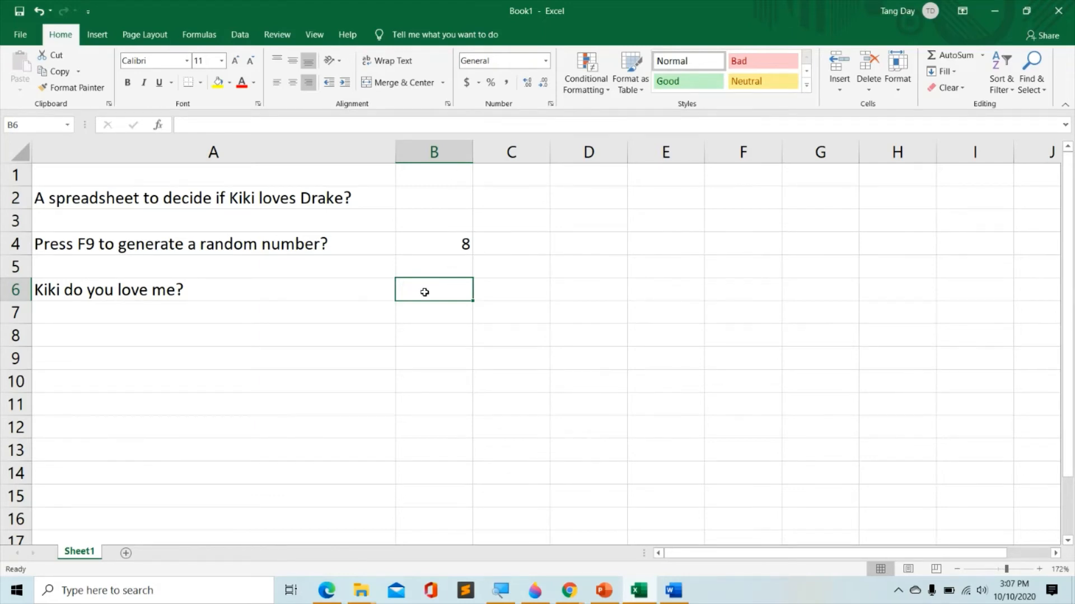
click(272, 121)
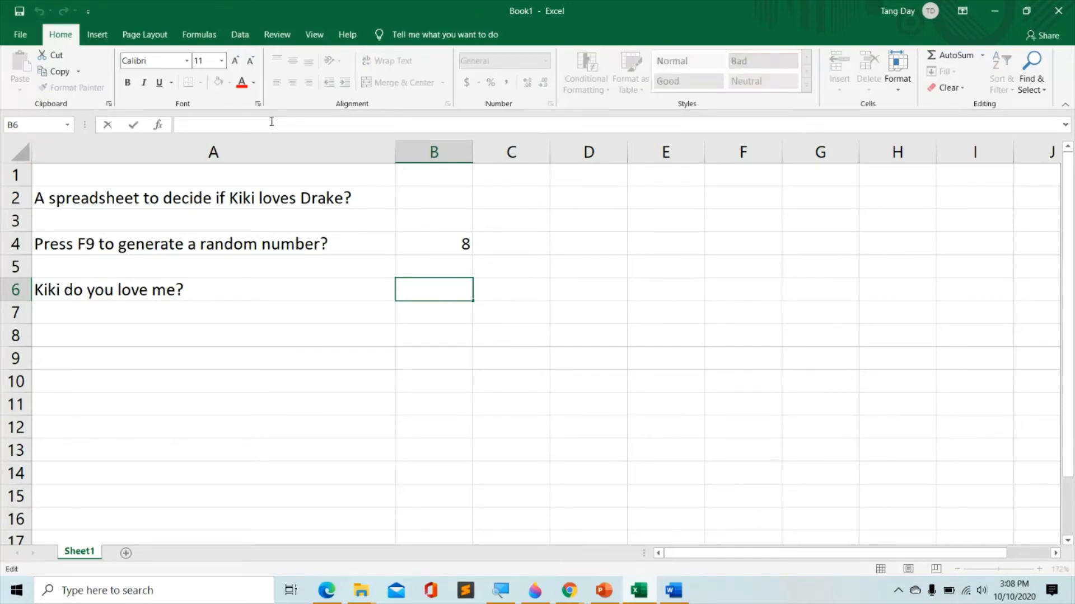
text(=)
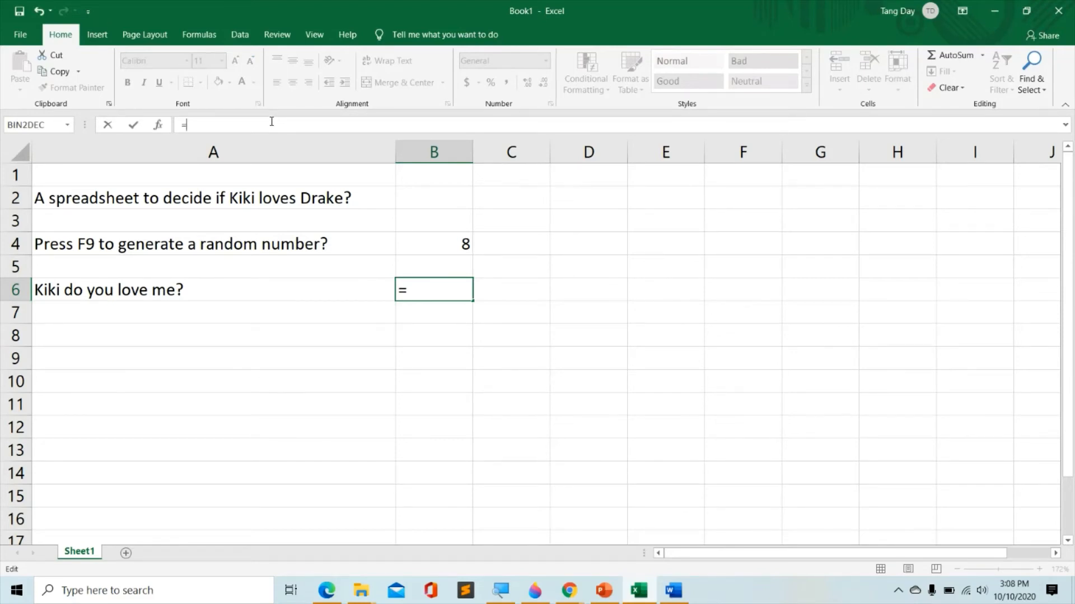
text(IF)
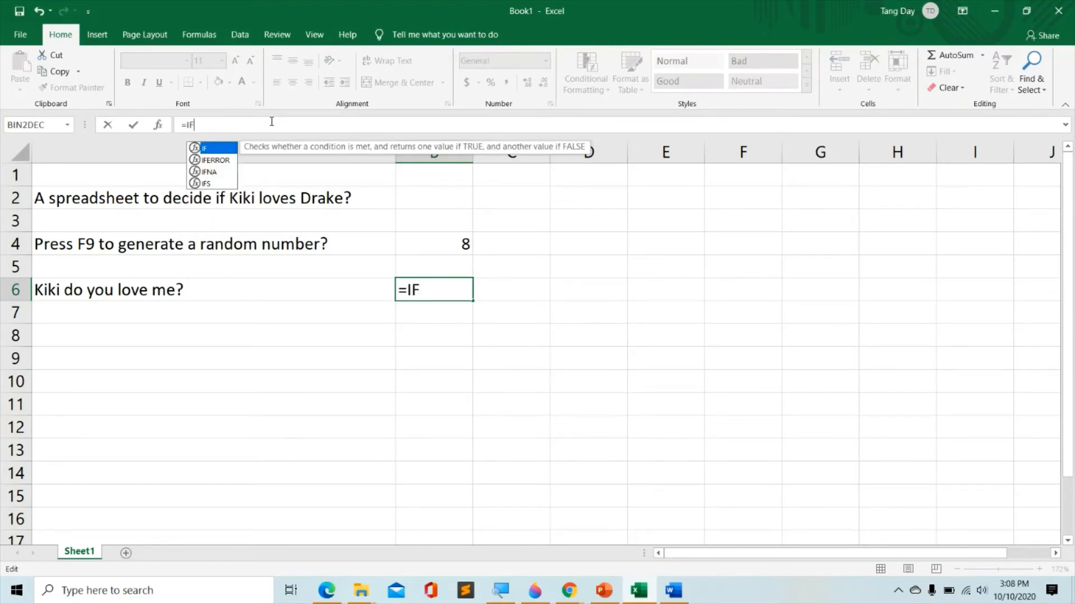
text(()
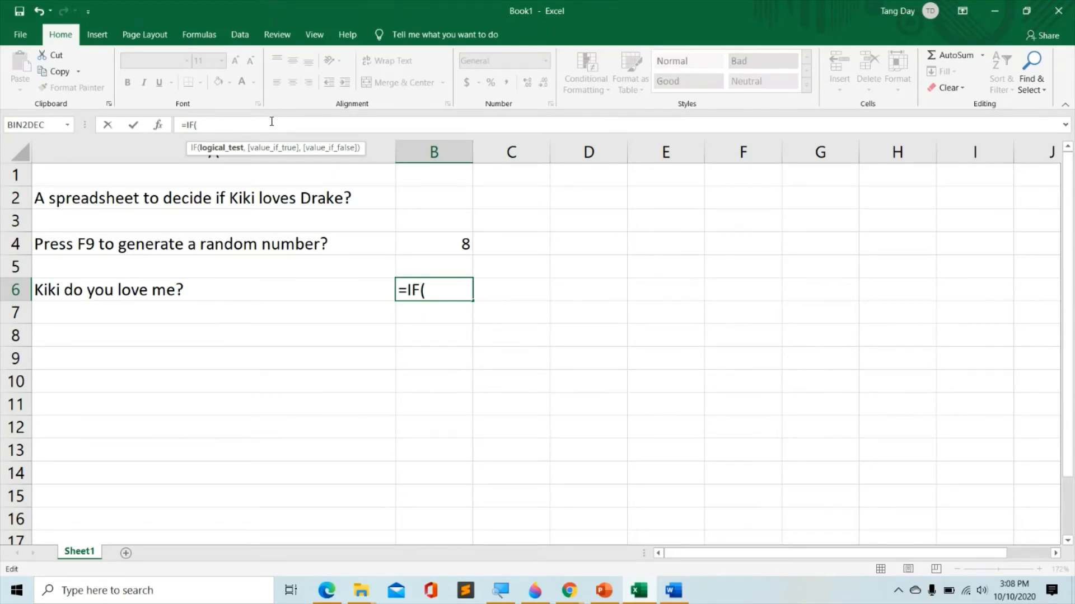
text(B4)
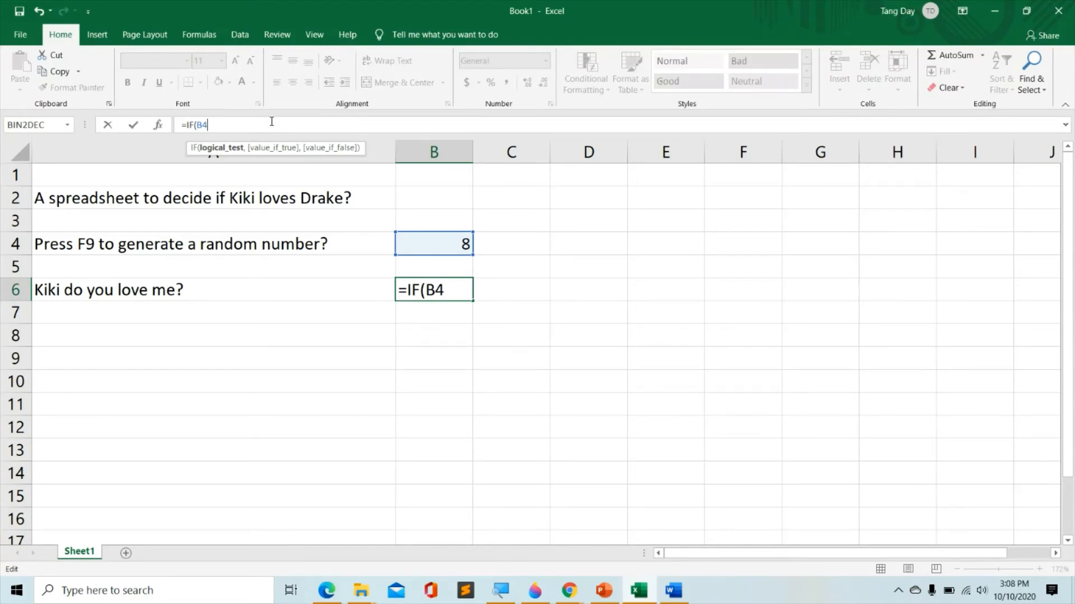
text(<50,)
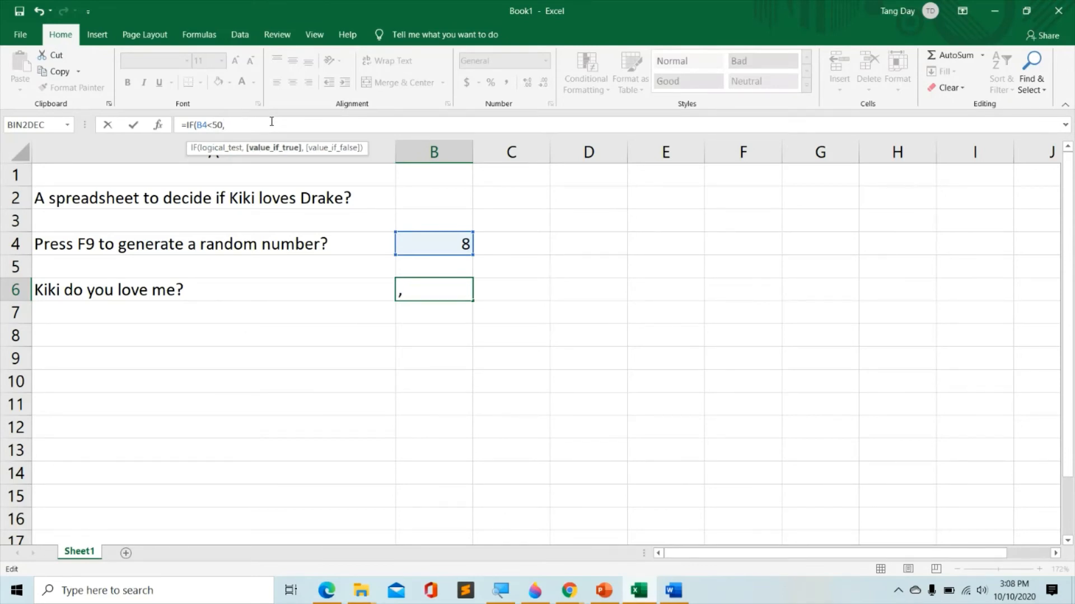
text("NO)
text(",)
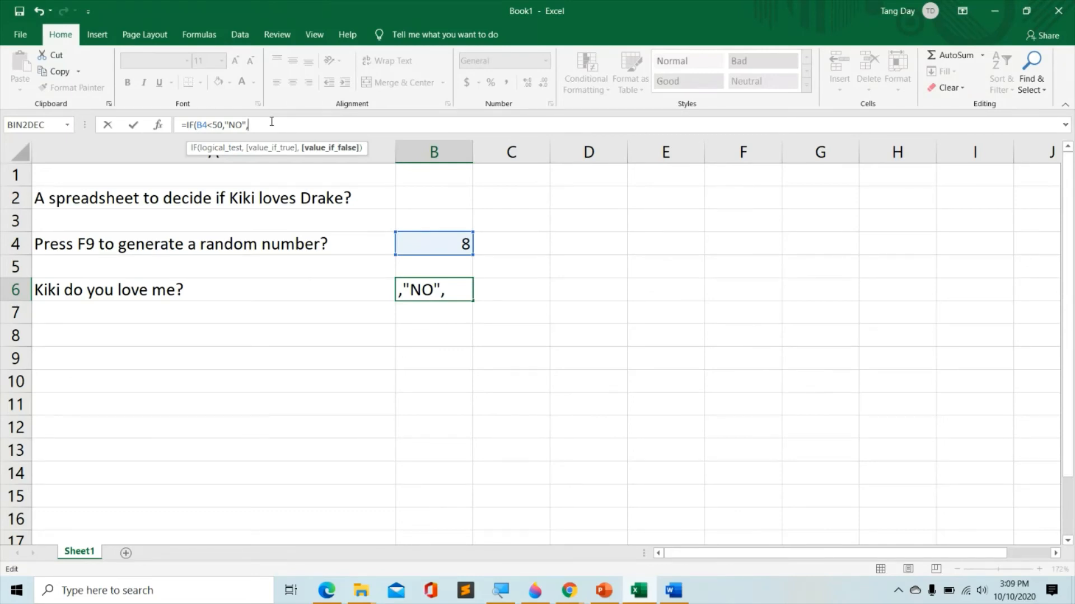
text("YES"))
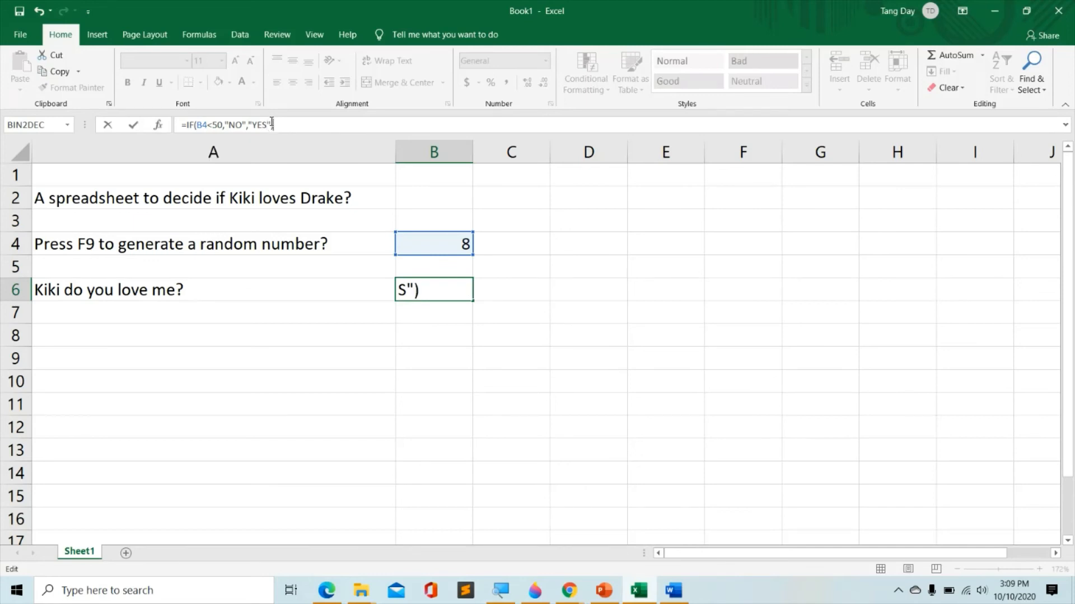
key(Return)
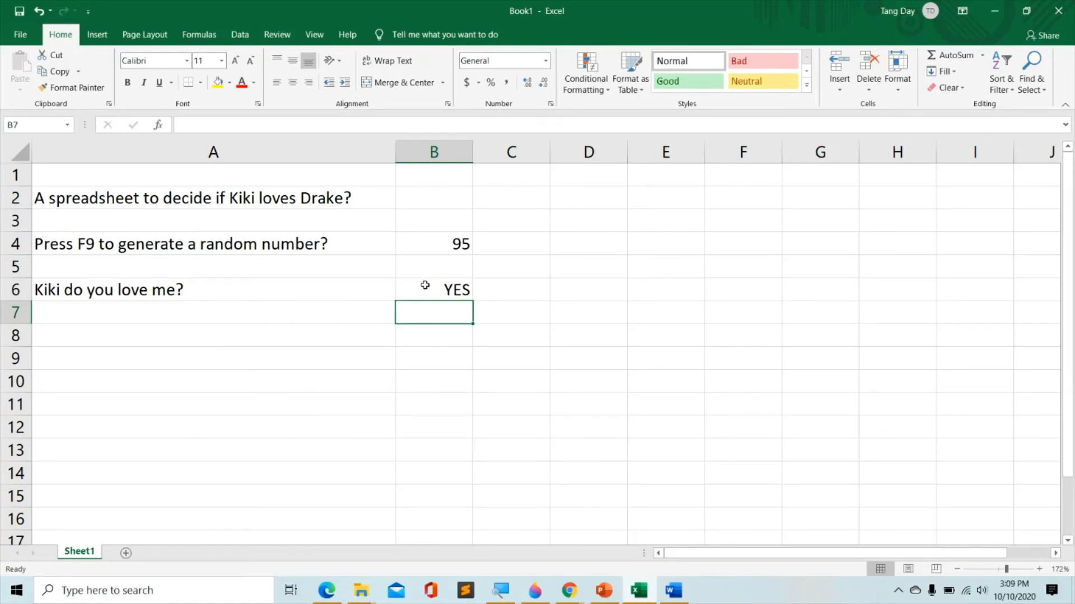
Recalculate the sheet a couple of times to check the answer in B6 against the random number in B4
click(432, 246)
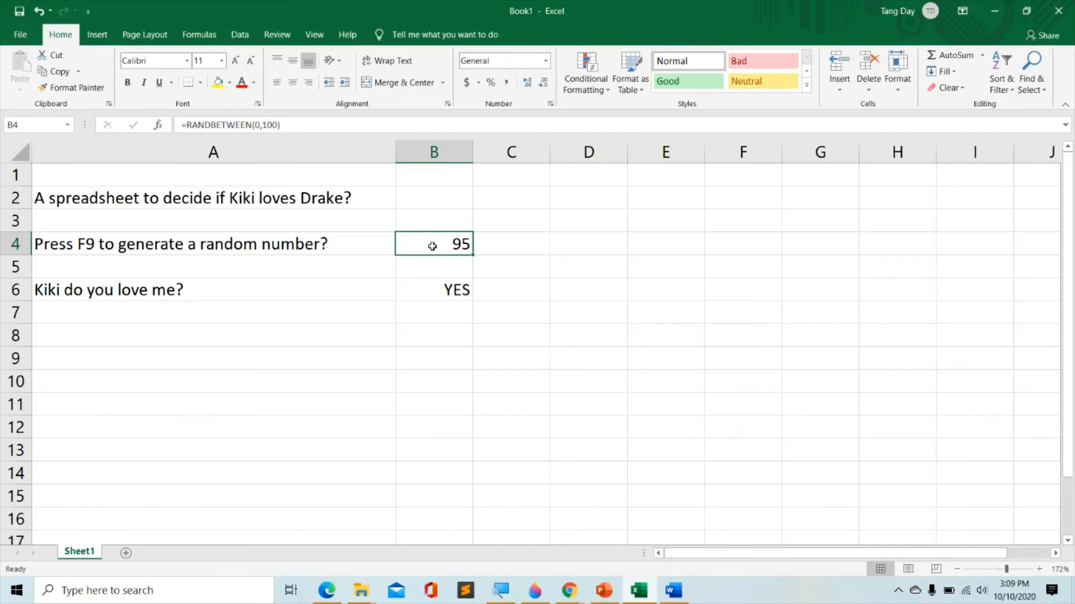
key(F9)
key(F9)
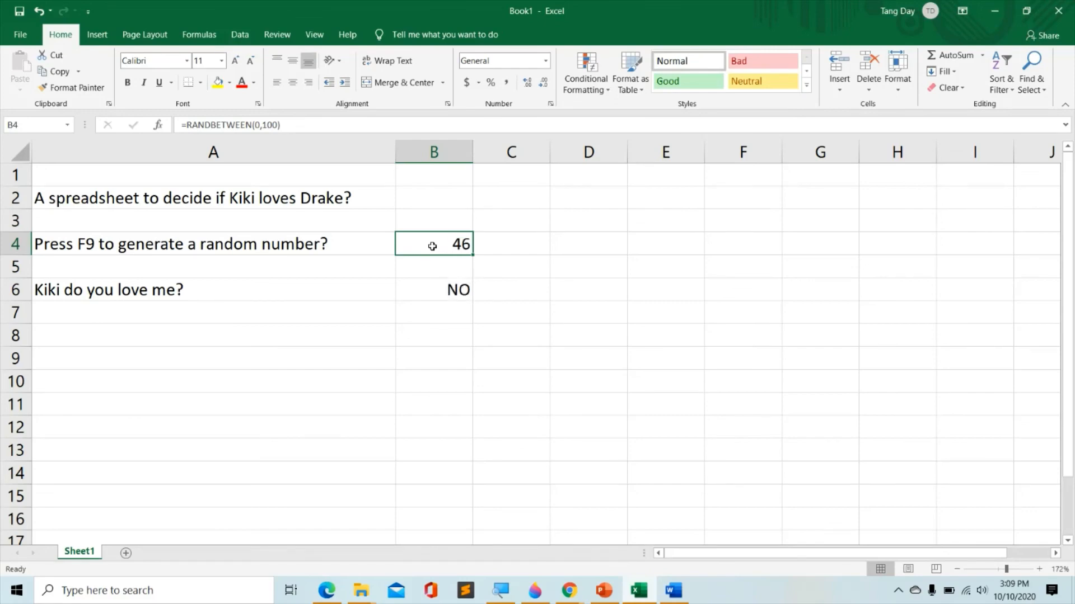